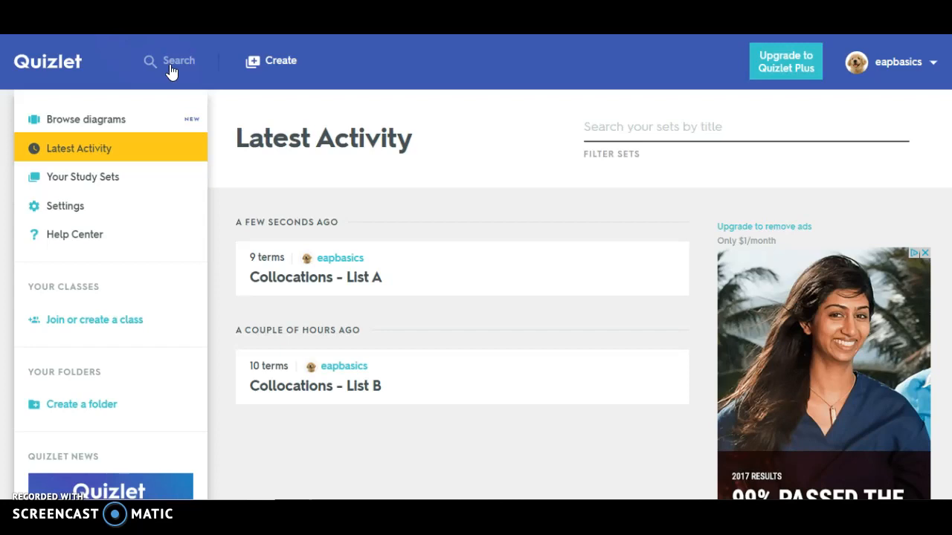
Look over the blank form for creating a new study set, then return to the latest activity overview
left_click(227, 72)
left_click(281, 69)
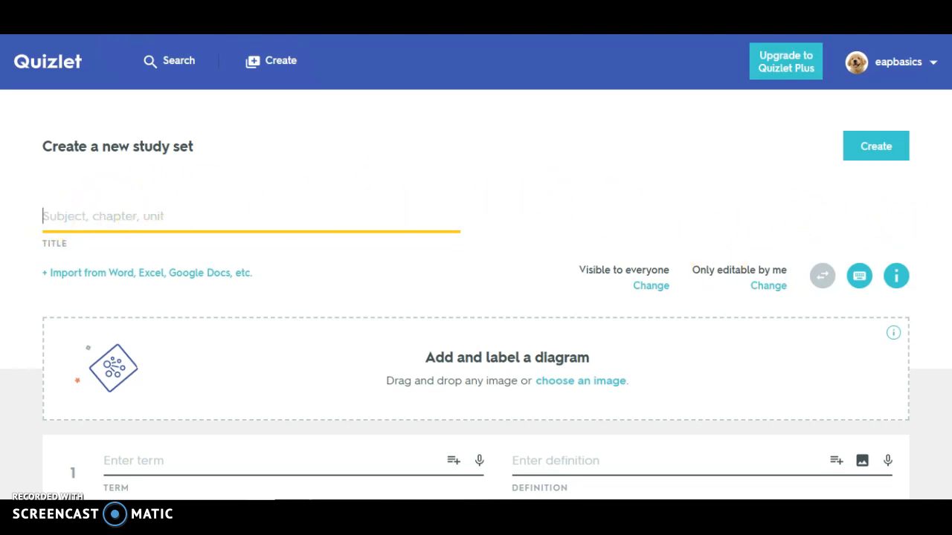
scroll(476, 268, "down", 2)
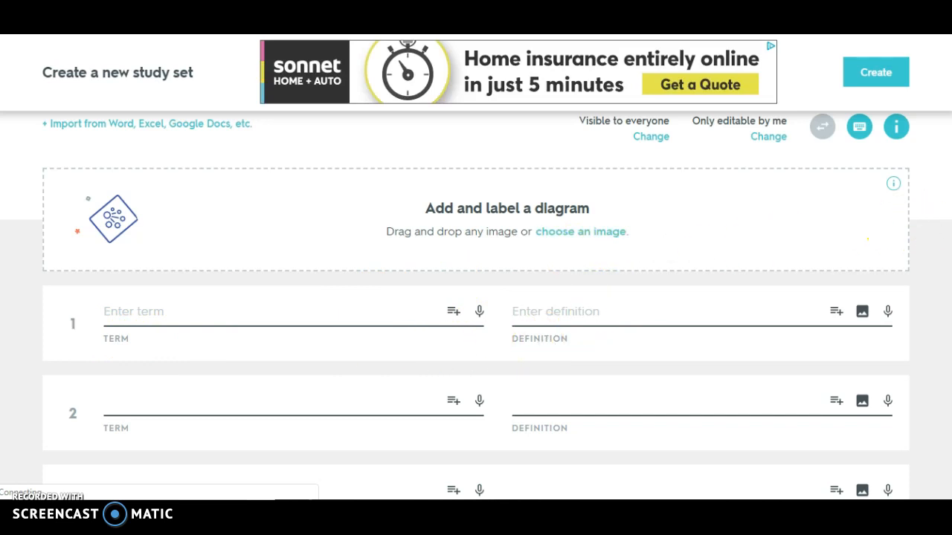
scroll(476, 305, "up", 2)
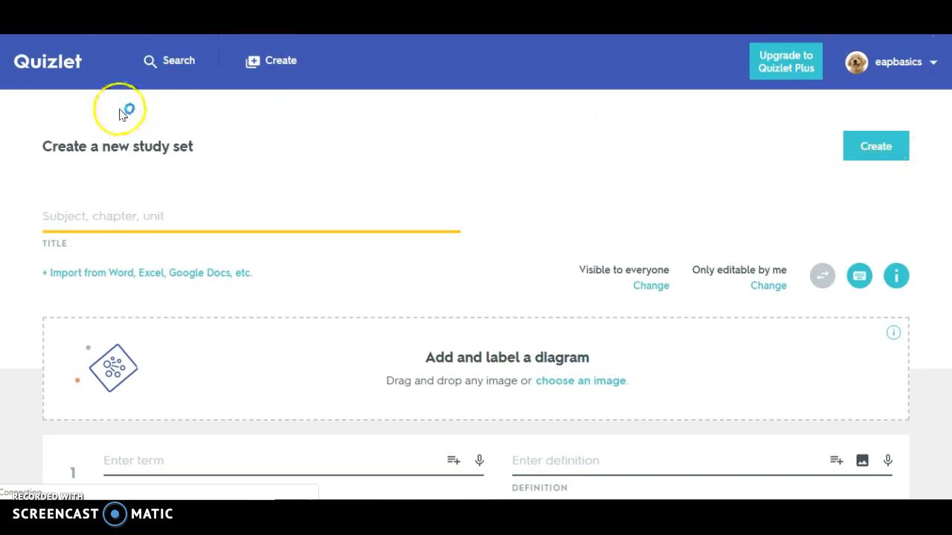
left_click(44, 64)
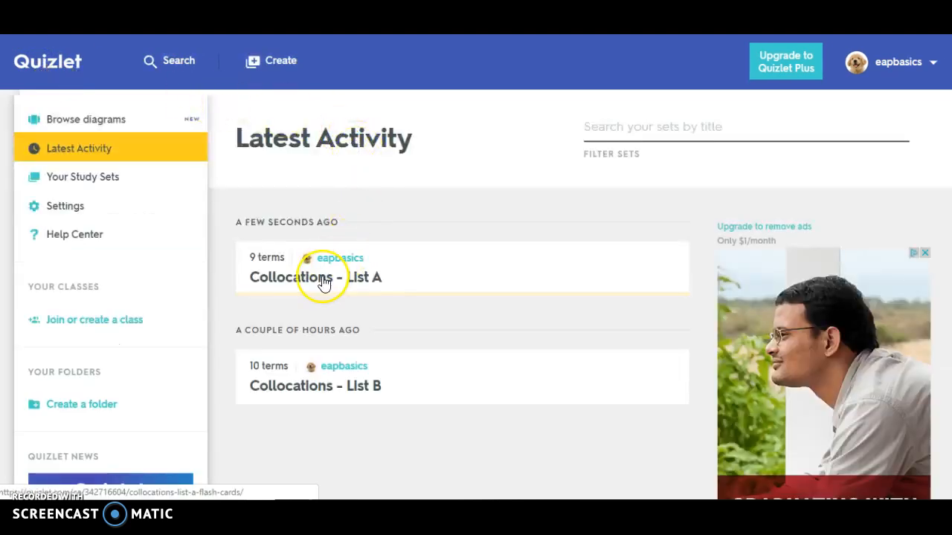
Open the study set "Collocations - List A" and review its flashcard and full list of terms
left_click(324, 282)
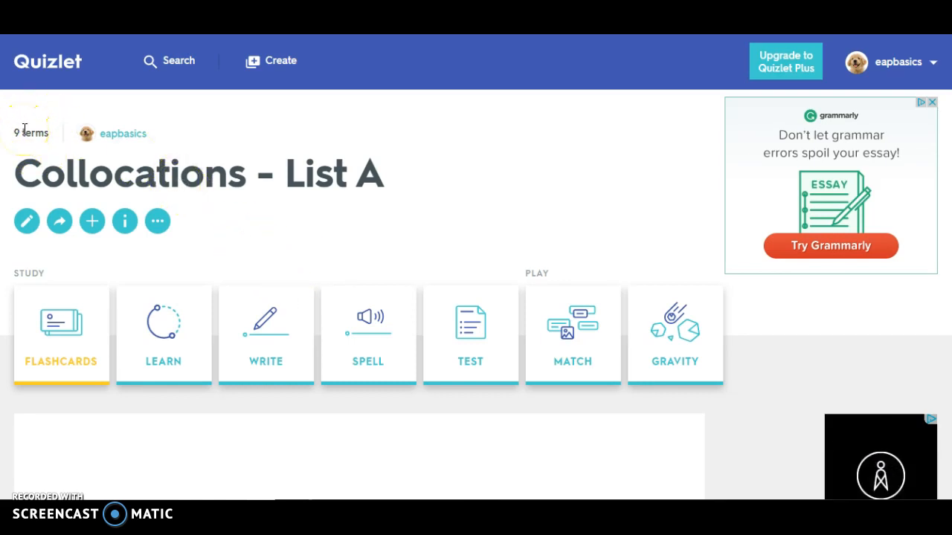
scroll(356, 268, "down", 4)
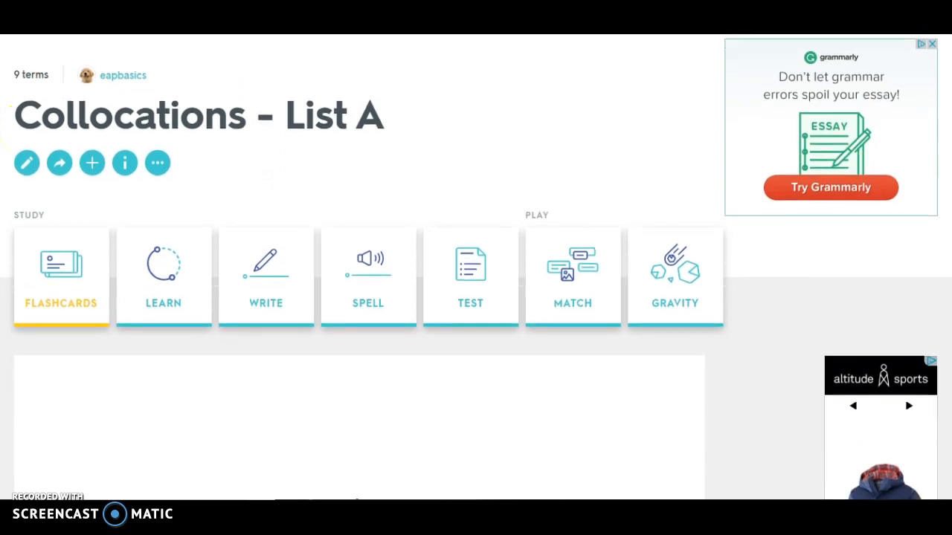
scroll(357, 268, "down", 5)
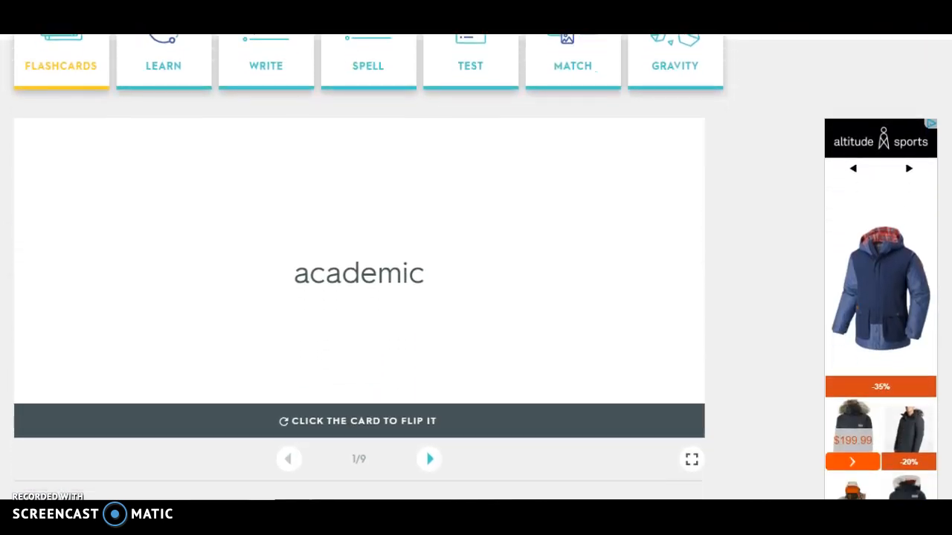
scroll(357, 268, "down", 3)
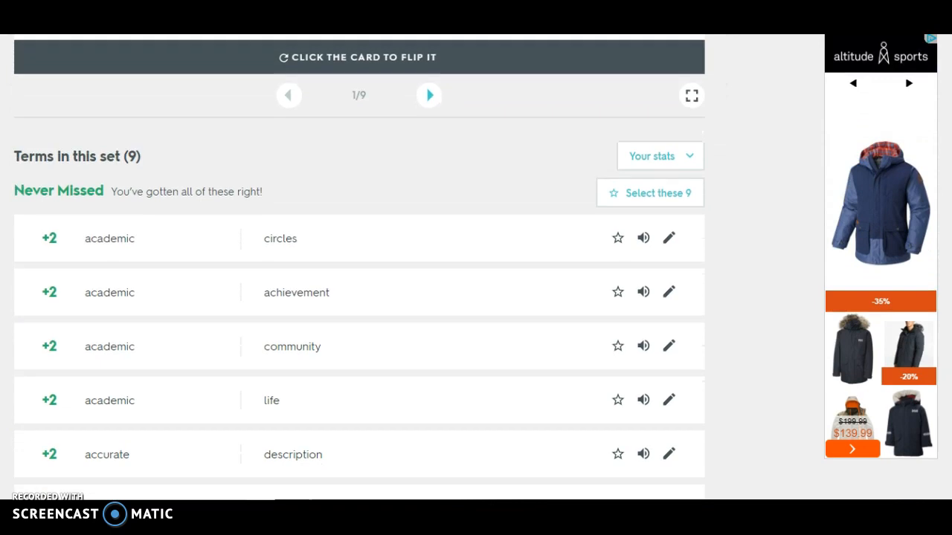
scroll(359, 267, "down", 2)
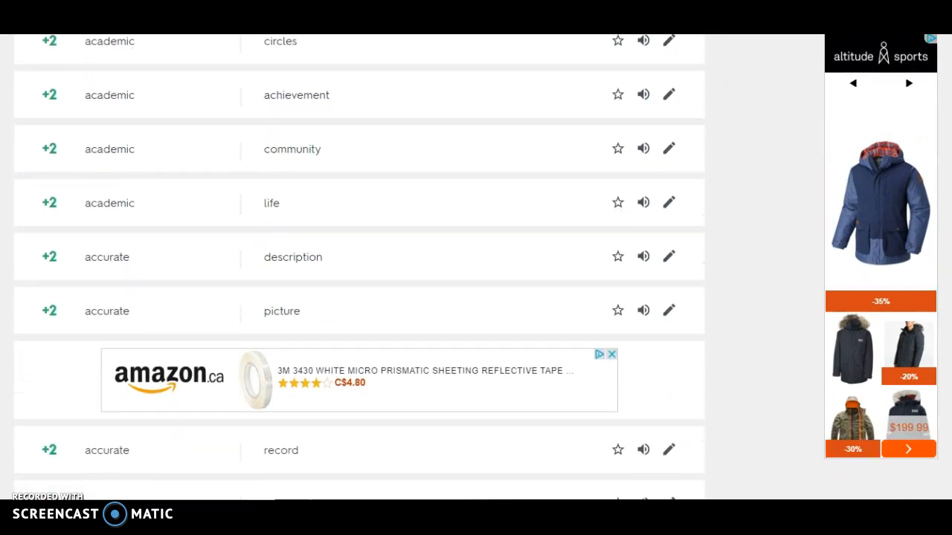
scroll(359, 267, "down", 1)
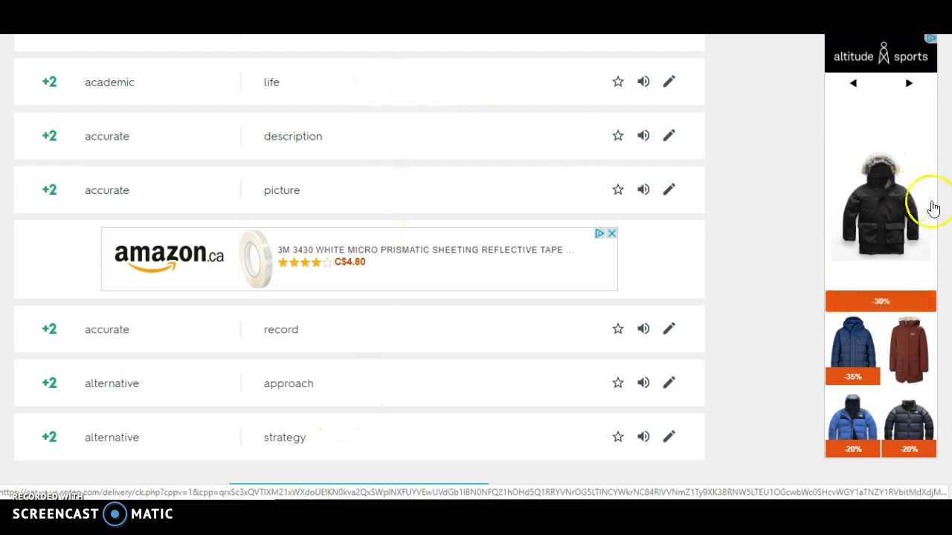
scroll(853, 350, "up", 5)
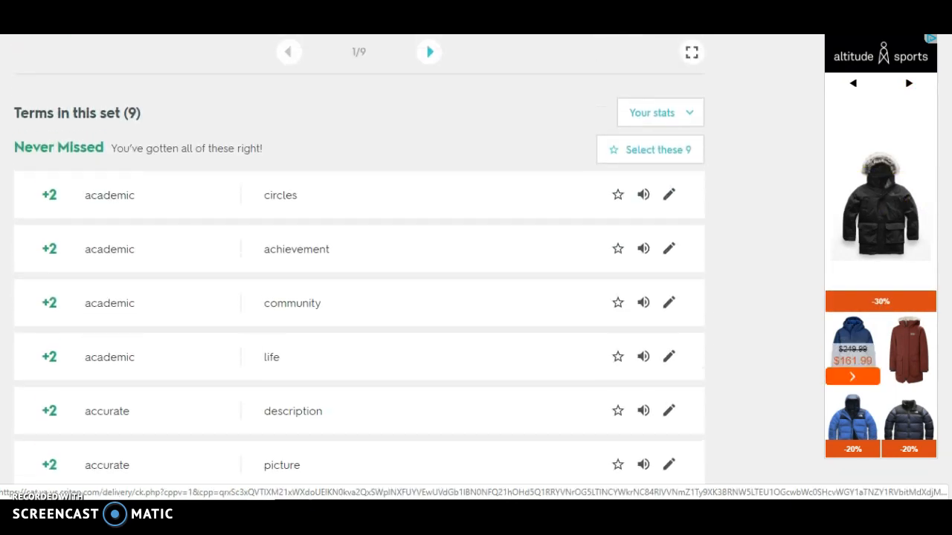
scroll(853, 349, "up", 4)
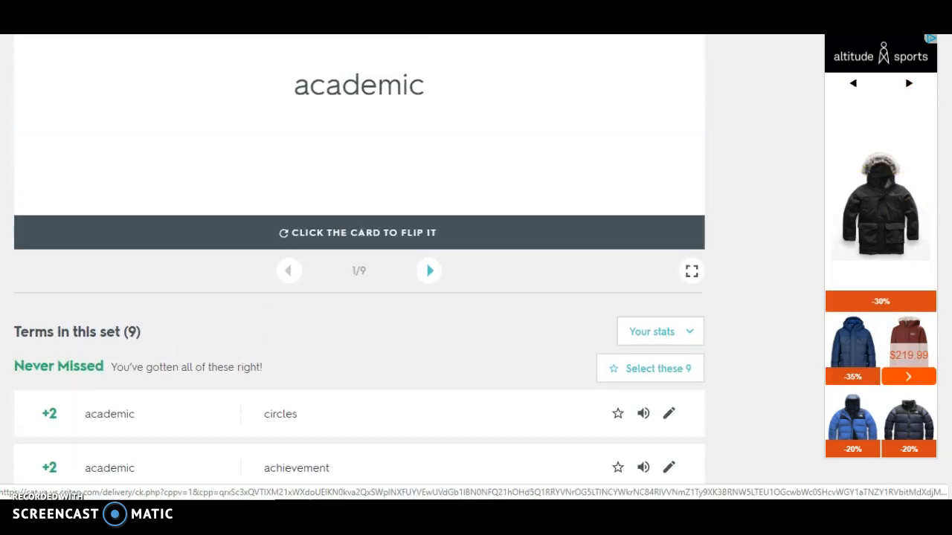
scroll(853, 349, "up", 4)
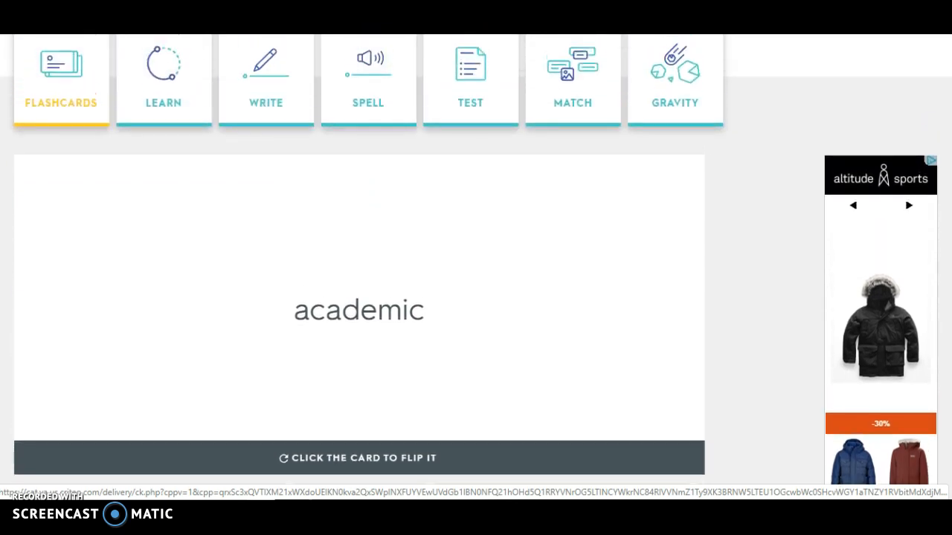
scroll(853, 349, "up", 1)
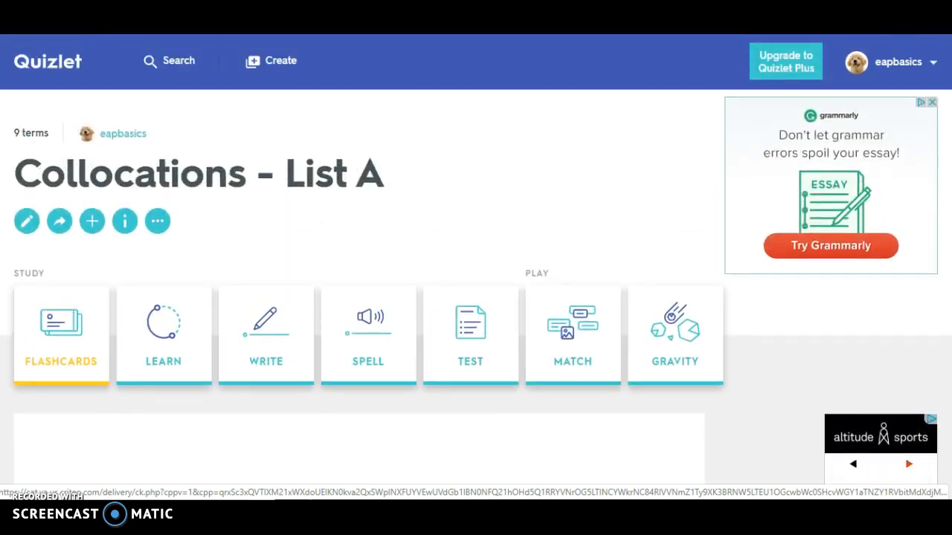
Open Collocations - List A for editing and add a tenth card with term "positive" and definition "aspect"
left_click(23, 222)
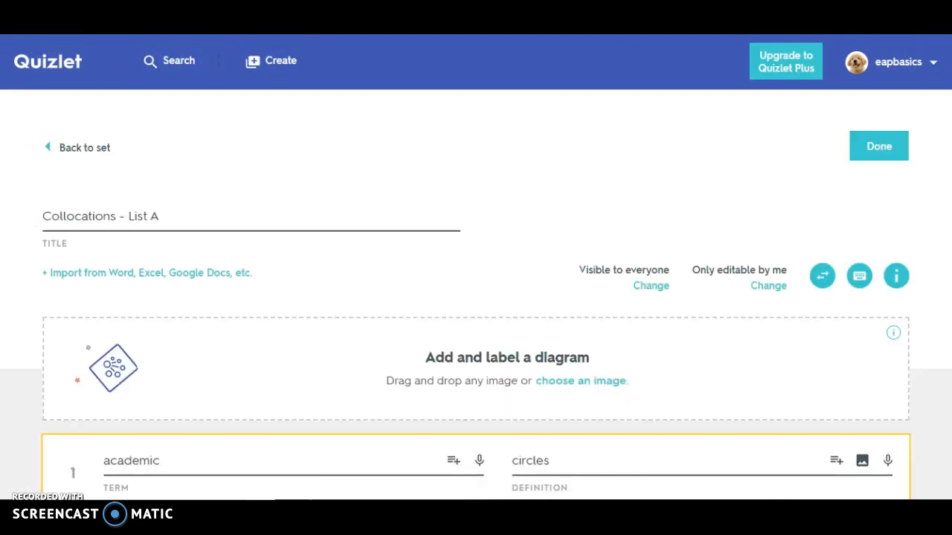
scroll(476, 297, "down", 7)
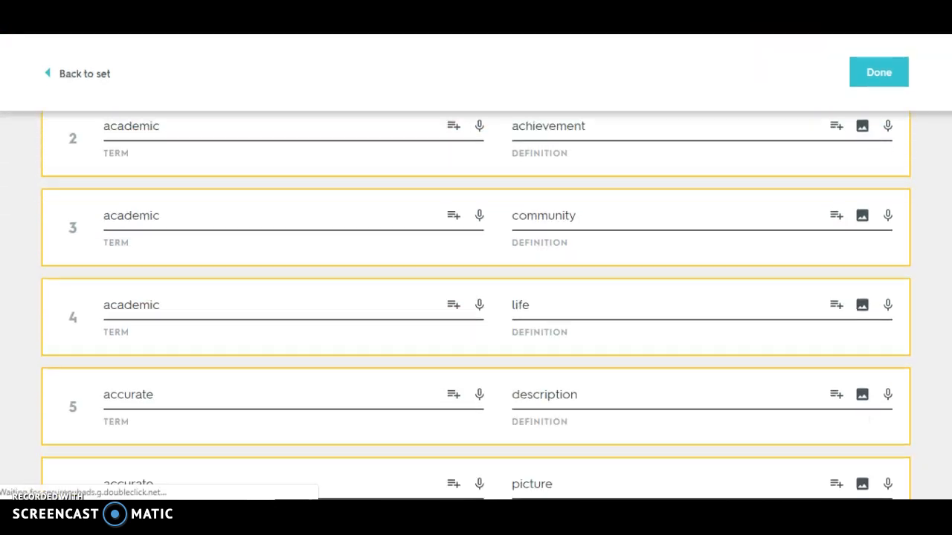
scroll(809, 402, "down", 5)
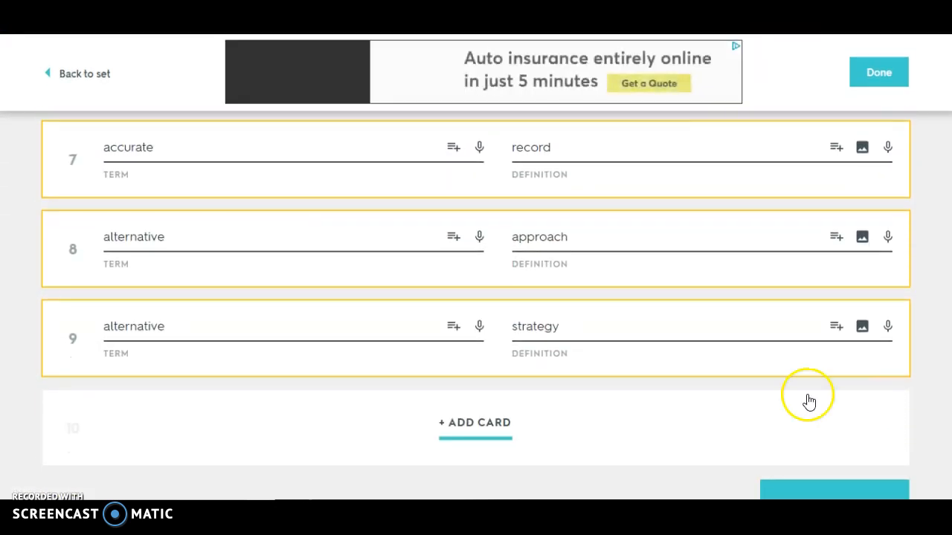
left_click(478, 430)
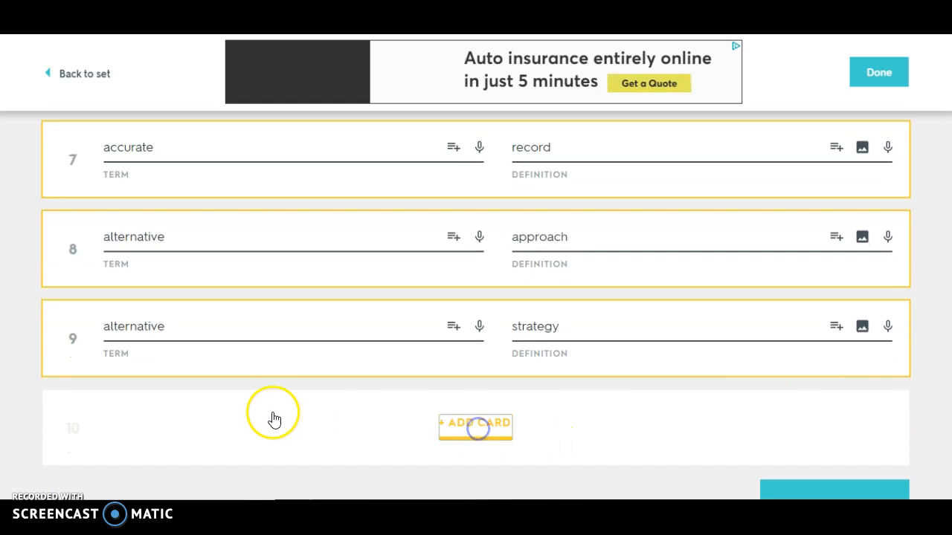
type("positive")
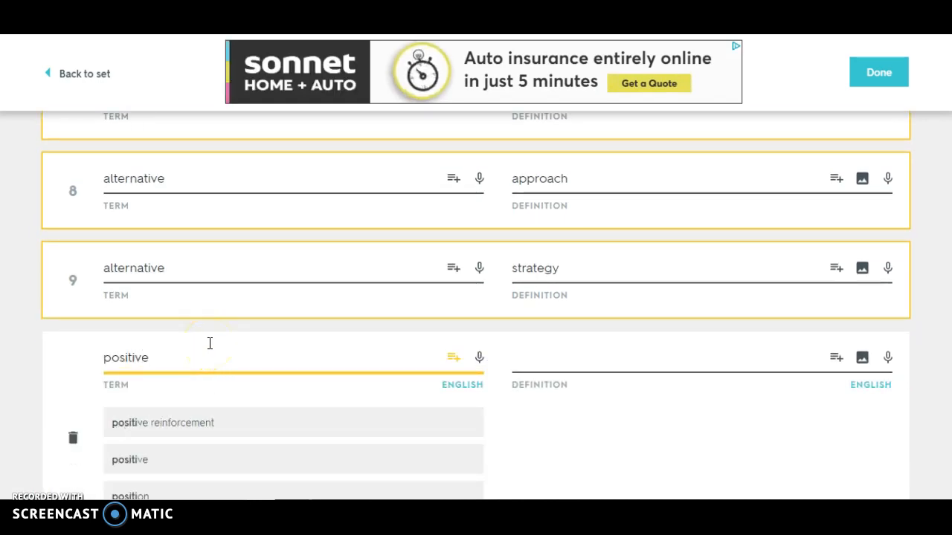
left_click(537, 361)
type("aspect")
left_click(534, 362)
Add an eleventh card with the term "key" and the definition "aspect"
left_click(473, 468)
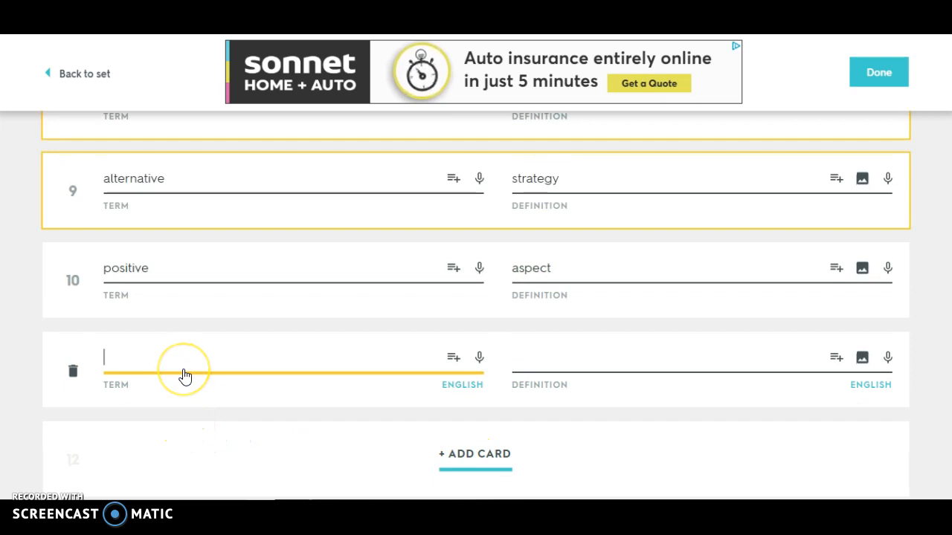
type("key")
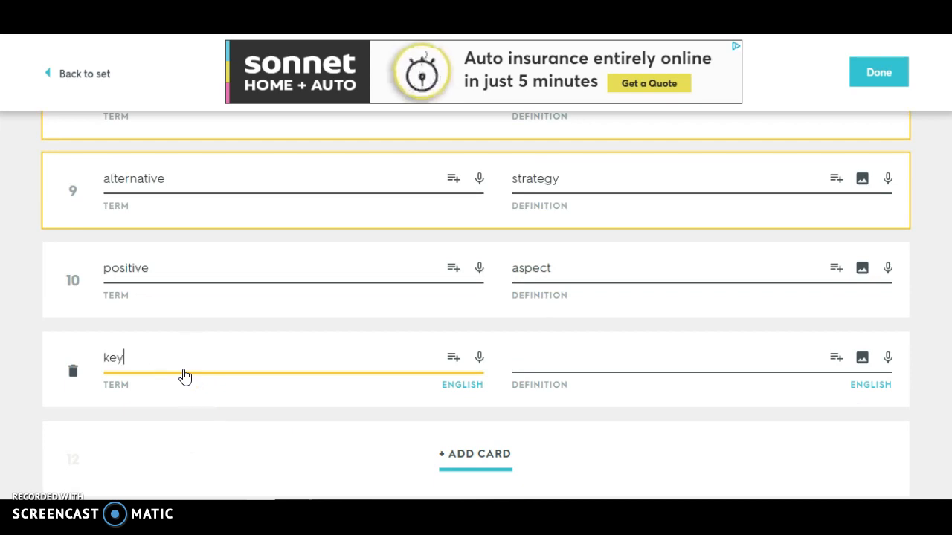
left_click(546, 359)
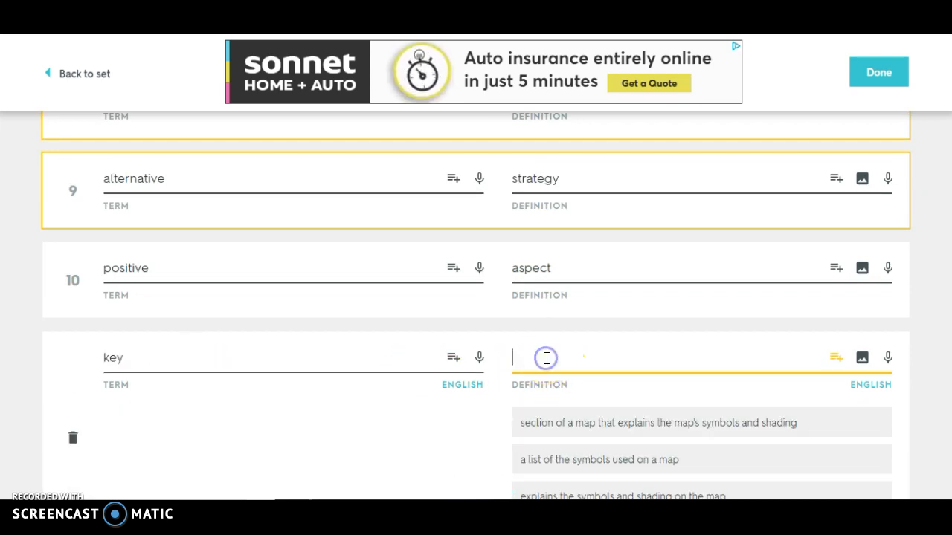
type("aspect")
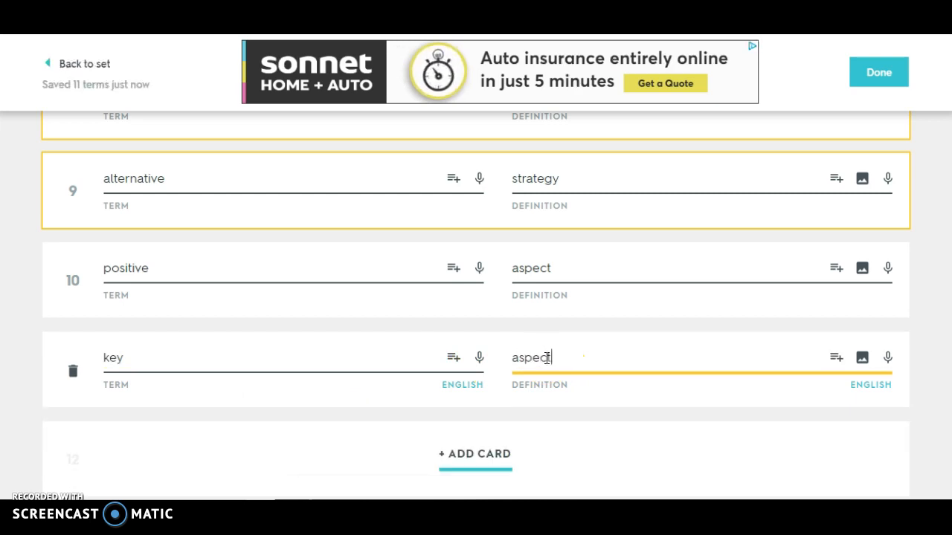
left_click(544, 407)
Add a twelfth card with term "particular" and definition "aspect", and finish editing the set
left_click(487, 454)
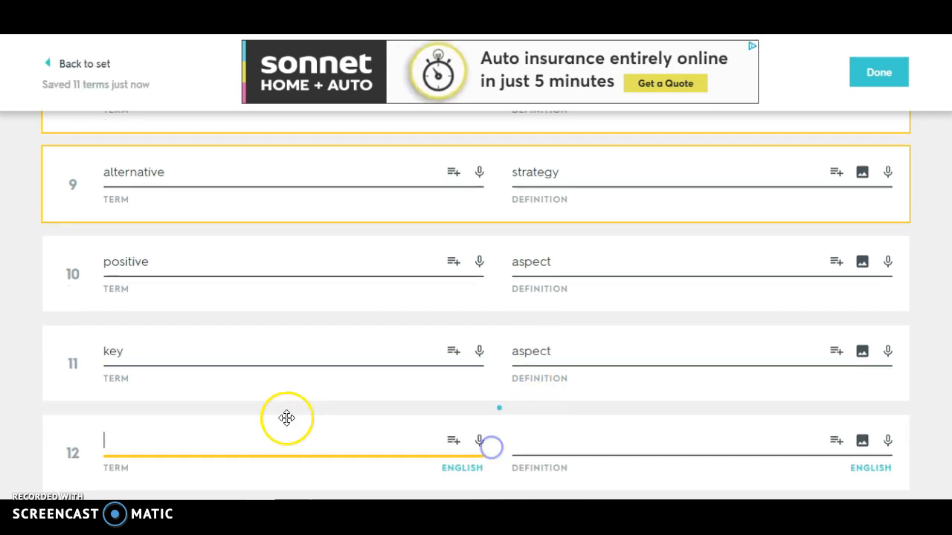
type("par")
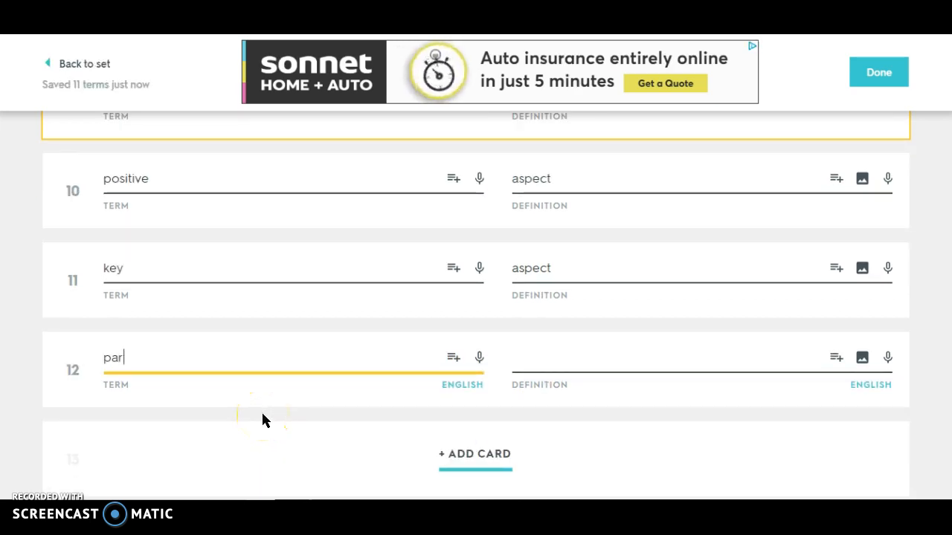
type("ticular")
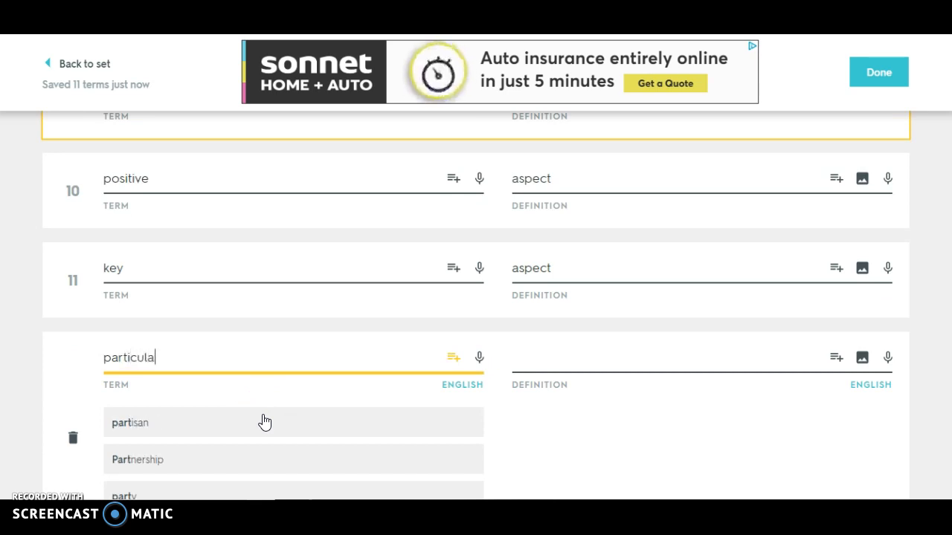
left_click(608, 383)
type("aspect")
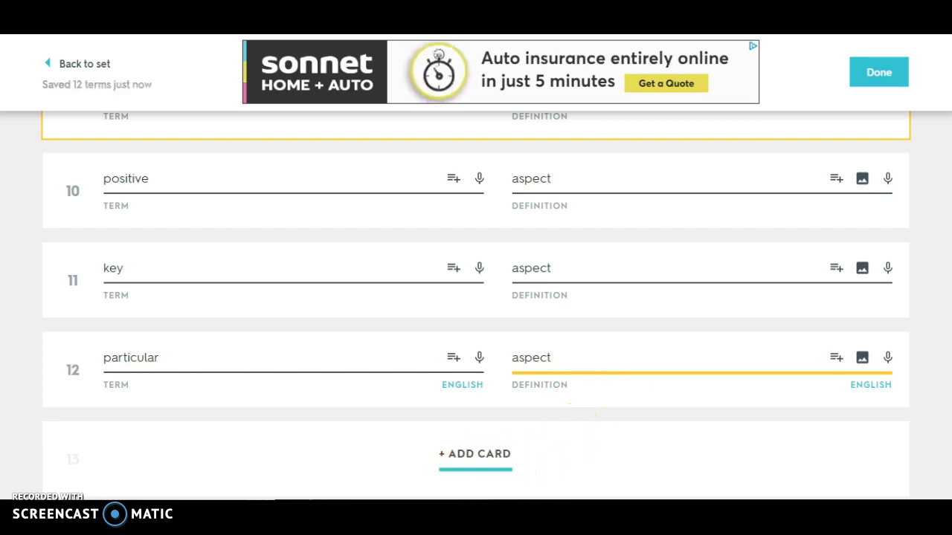
scroll(476, 305, "down", 1)
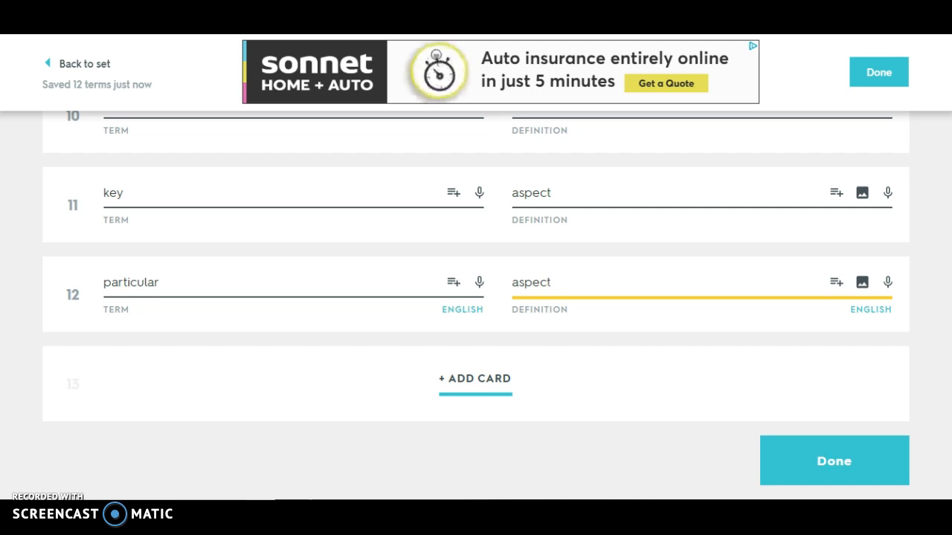
left_click(856, 465)
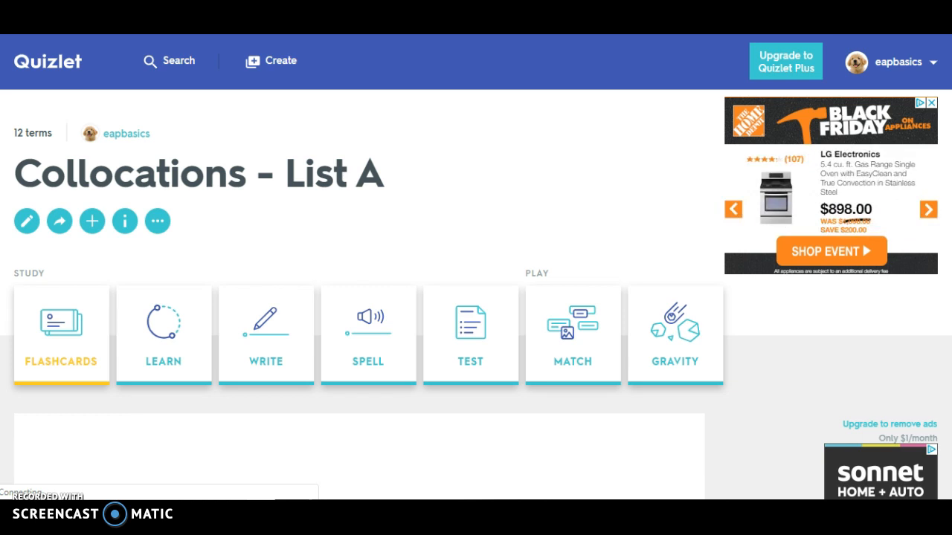
View the sharing options for Collocations - List A and close them without sharing the set
left_click(59, 223)
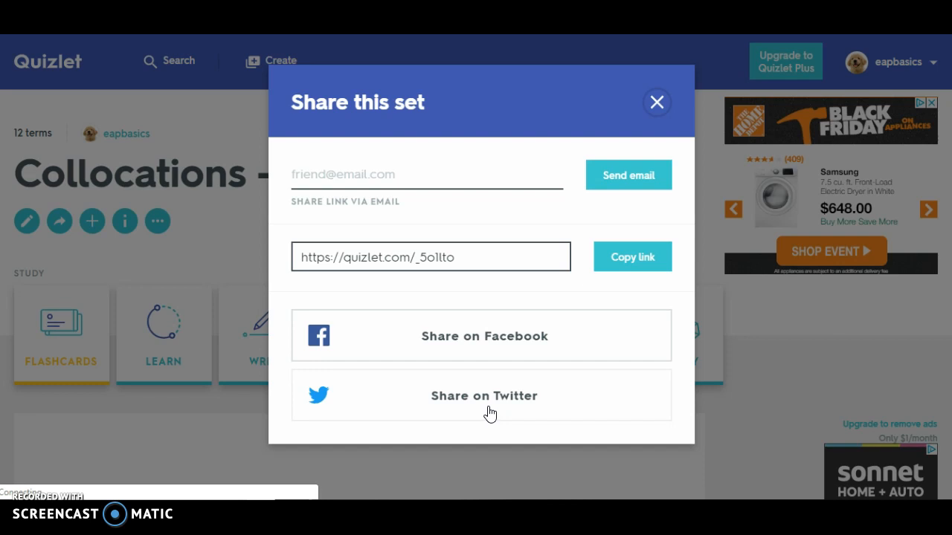
left_click(656, 107)
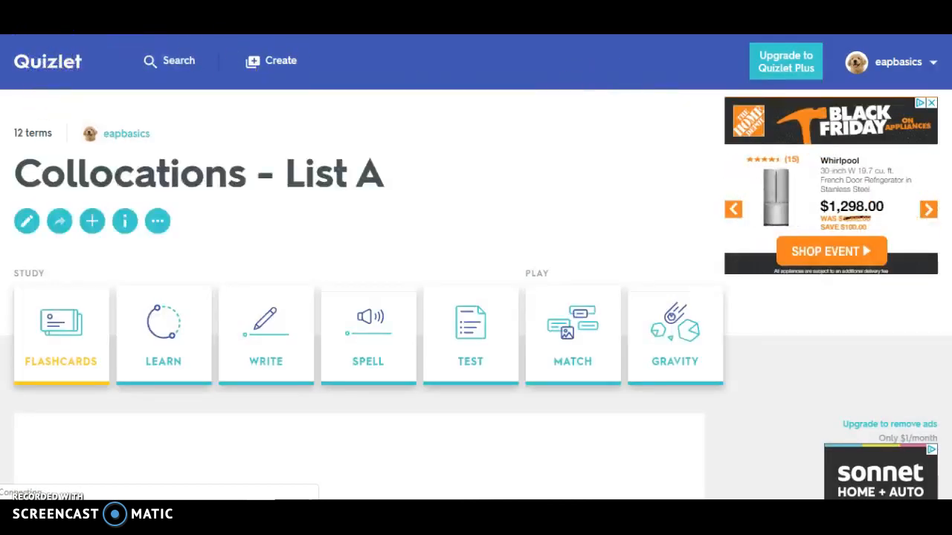